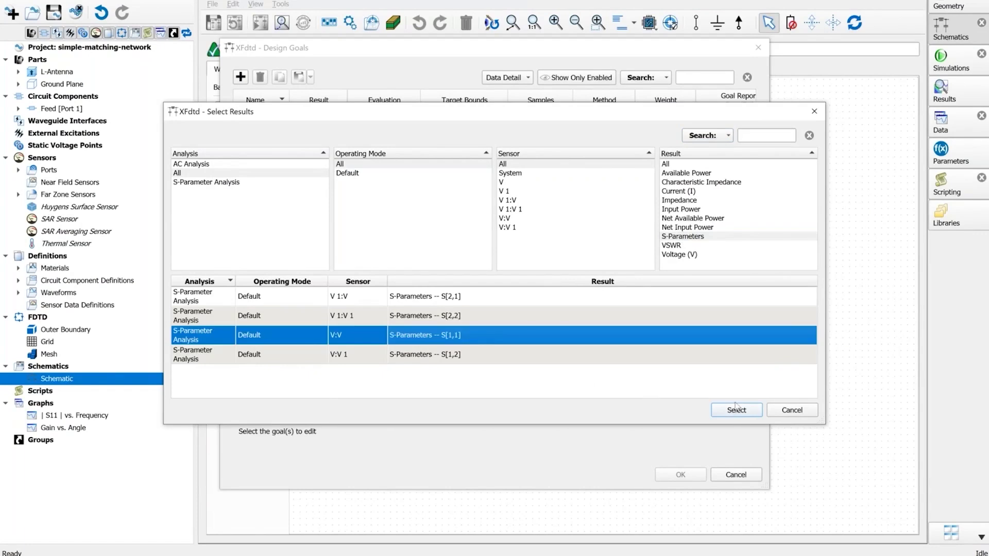
Create a design goal from the V:V S[1,1] S-parameter result, sampled over a continuous range from 0.83 GHz to 0.88 GHz.
left_click(737, 410)
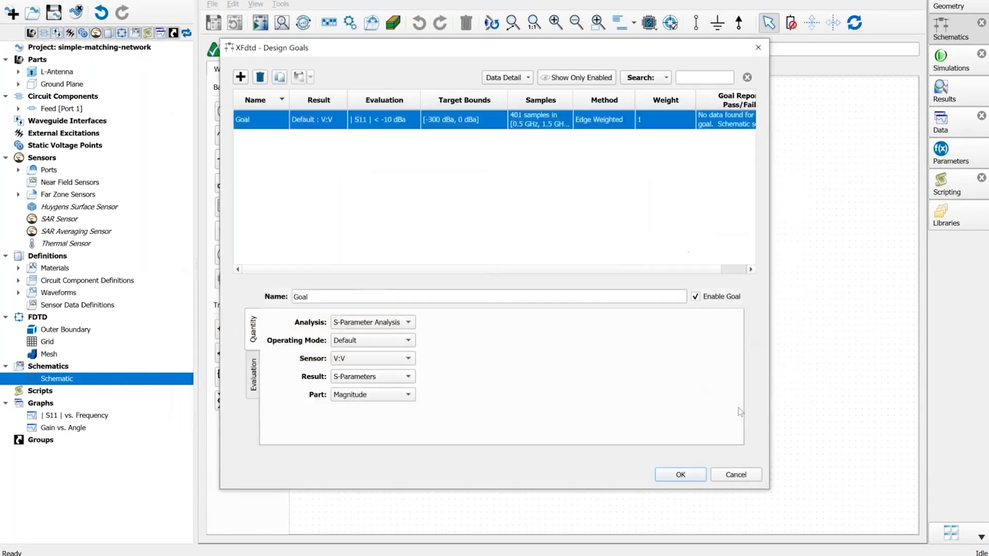
left_click(254, 392)
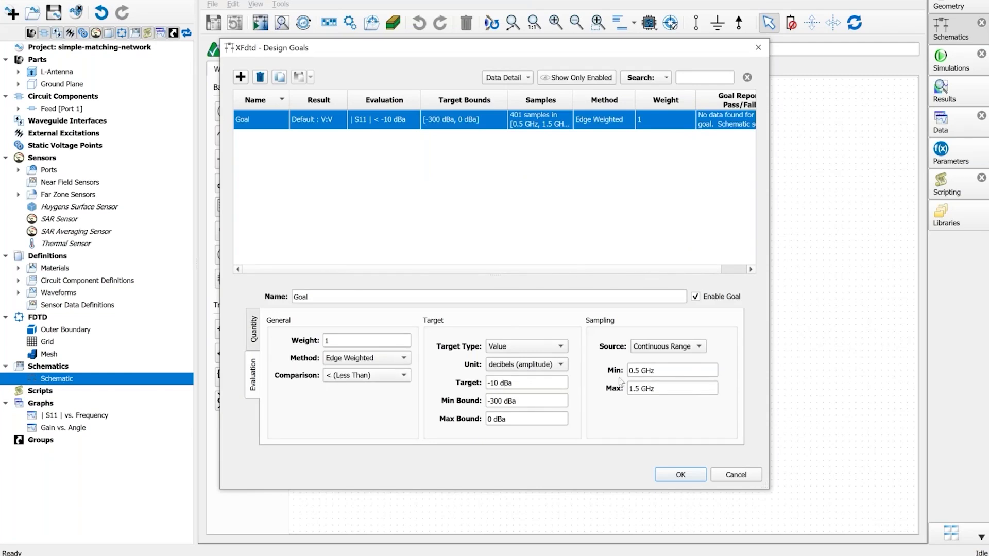
left_click(664, 370)
left_click_drag(656, 370, 606, 372)
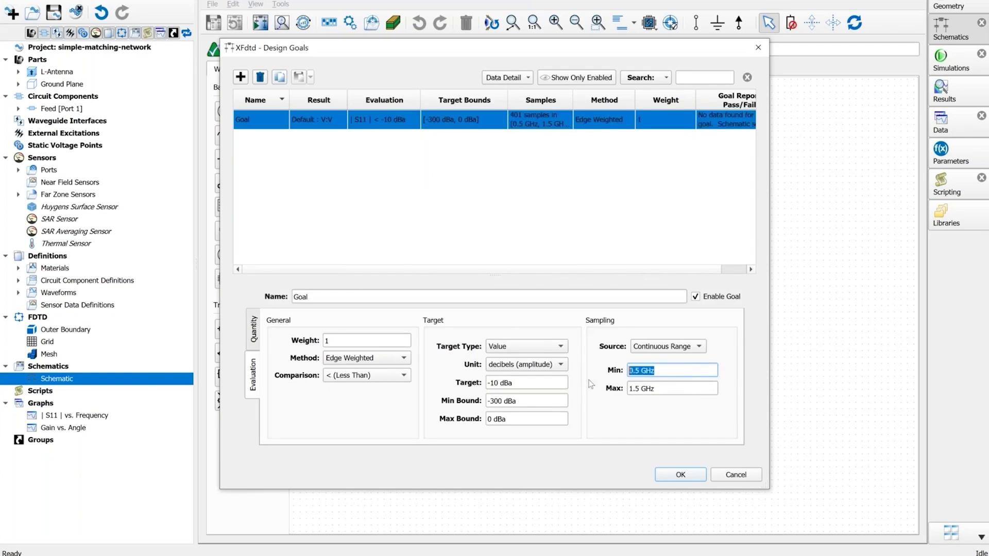
type(".83")
left_click(669, 388)
left_click_drag(669, 389, 593, 388)
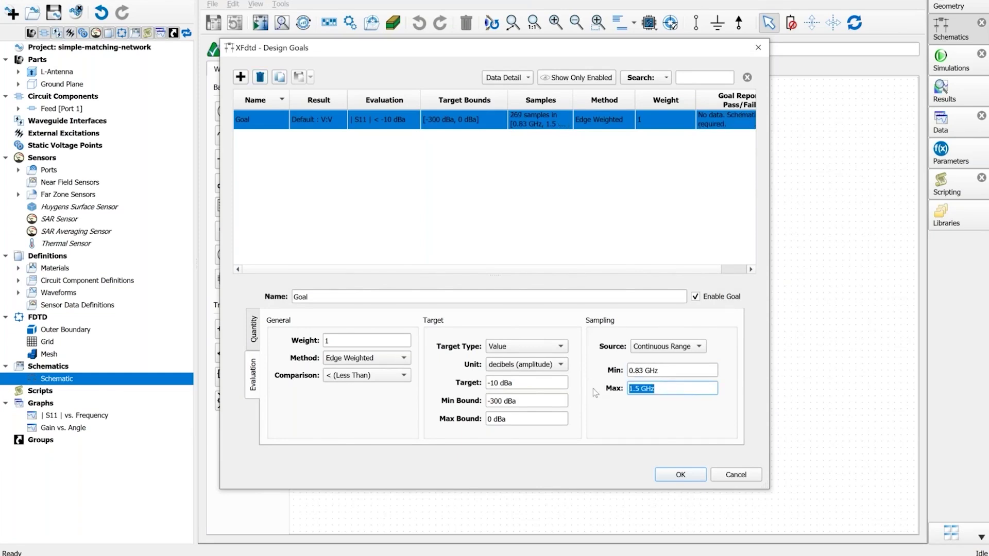
type(".88")
key("Tab")
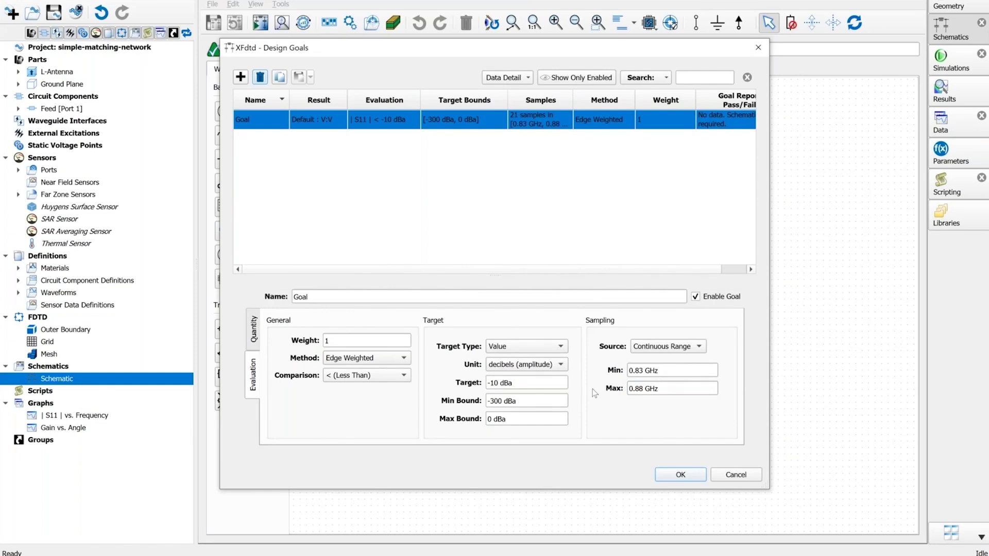
left_click(679, 476)
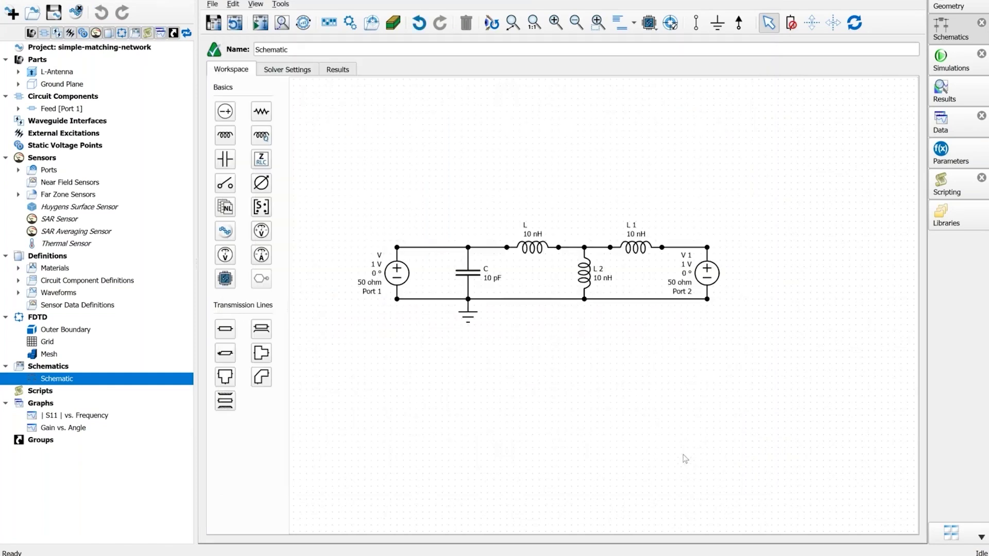
Show the design goal report and run the schematic analysis to evaluate the goal.
left_click(671, 23)
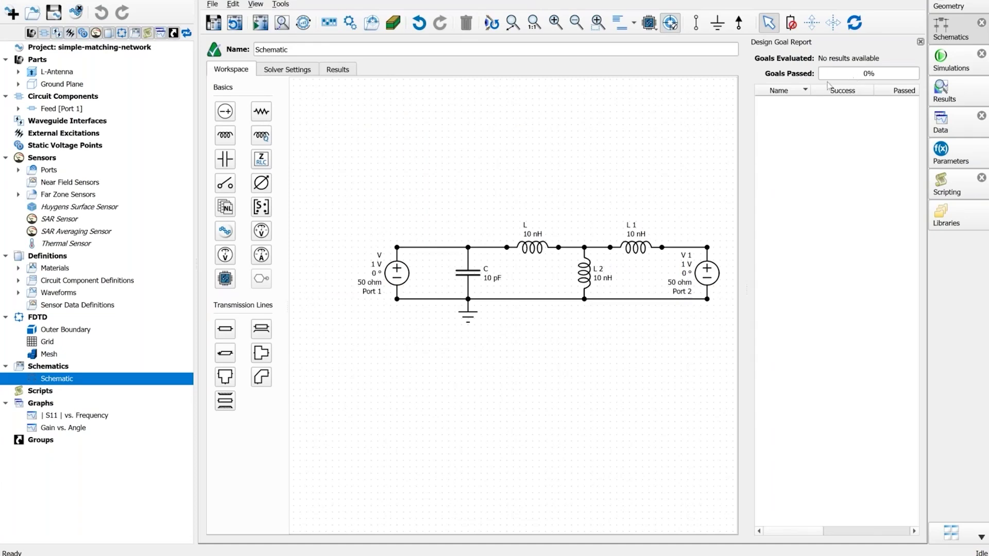
left_click(261, 23)
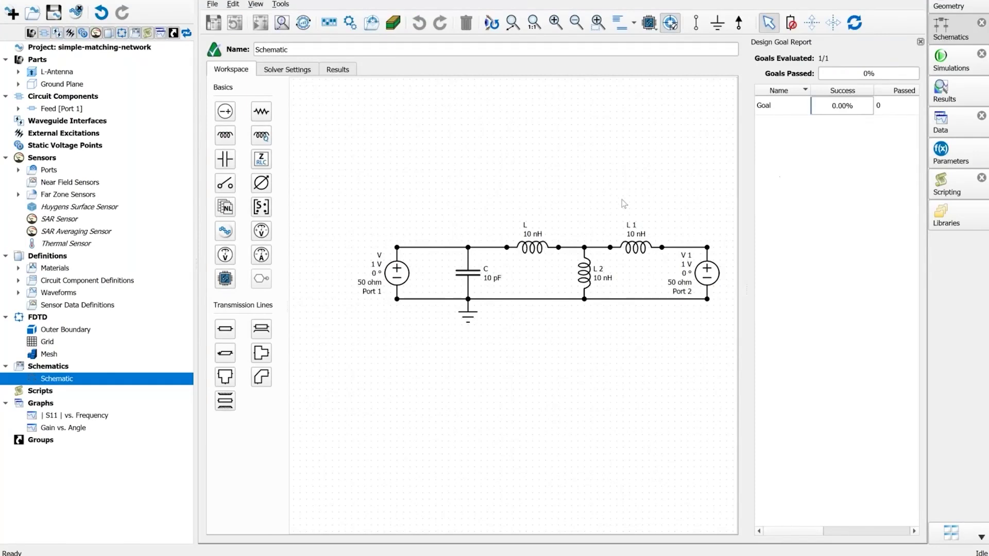
Open the Schematic Analysis Workbench for capacitor C and inductors L, L 1 and L 2.
left_click_drag(444, 201, 658, 287)
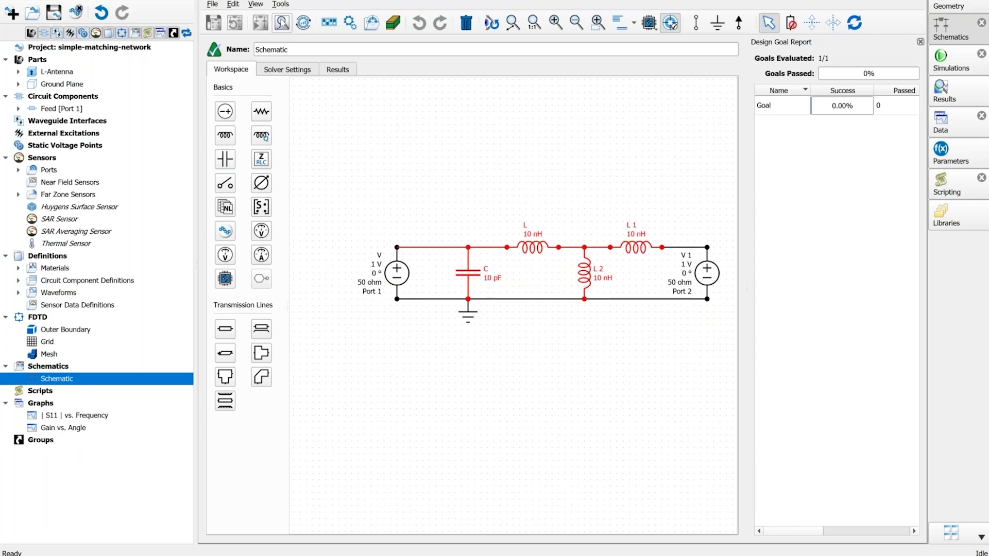
left_click(282, 23)
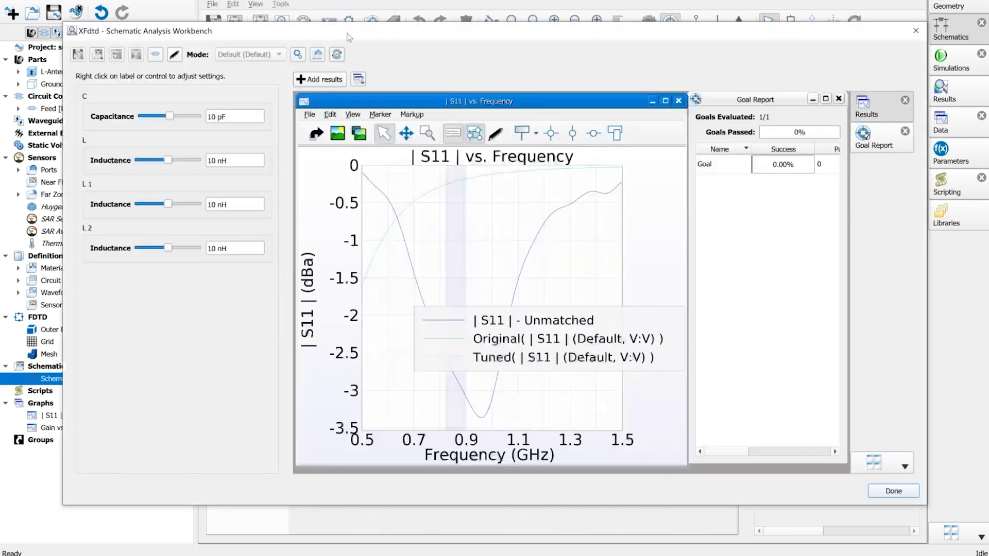
left_click_drag(349, 37, 345, 42)
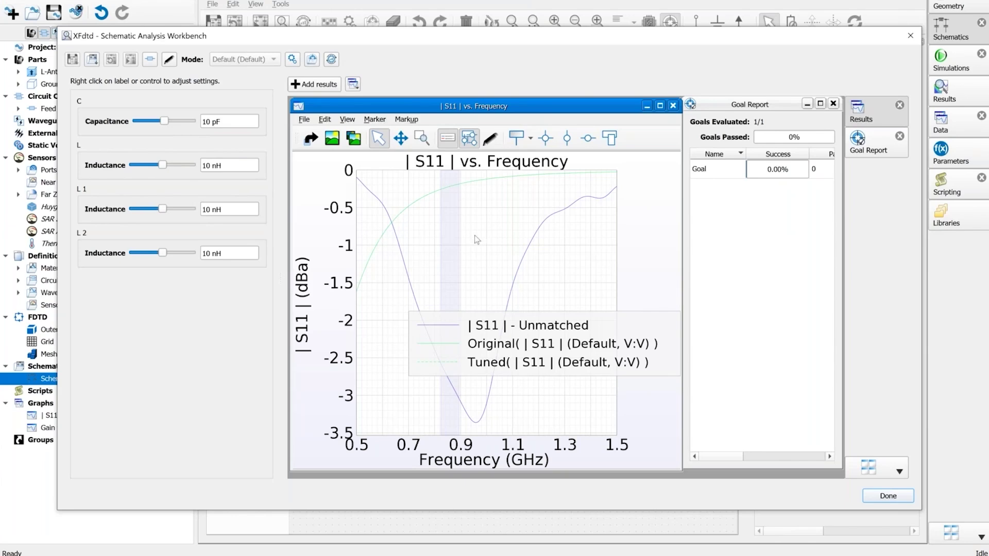
mouse_move(781, 181)
Give capacitor C a custom analysis range from 0.1 pF to 20 pF in the analysis definitions.
left_click(292, 60)
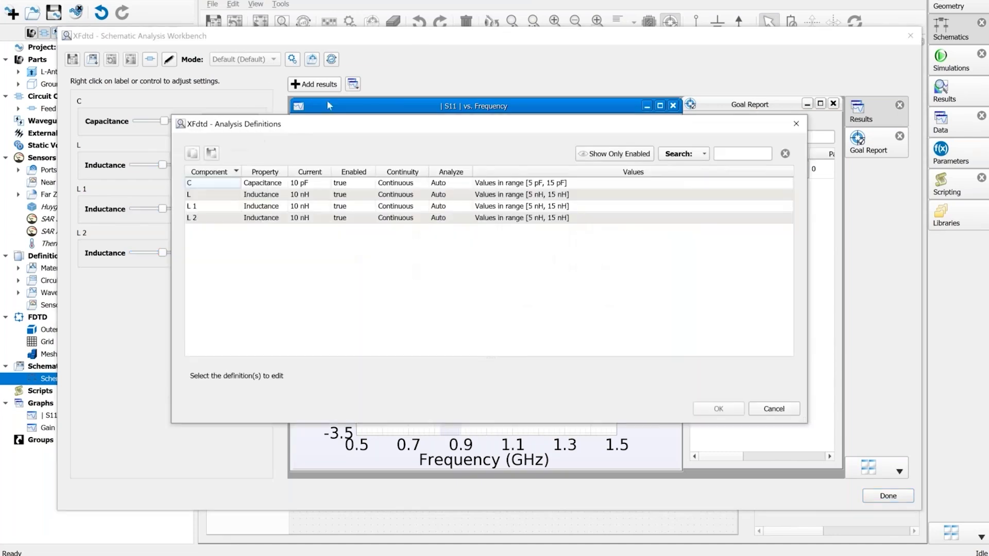
left_click(365, 146)
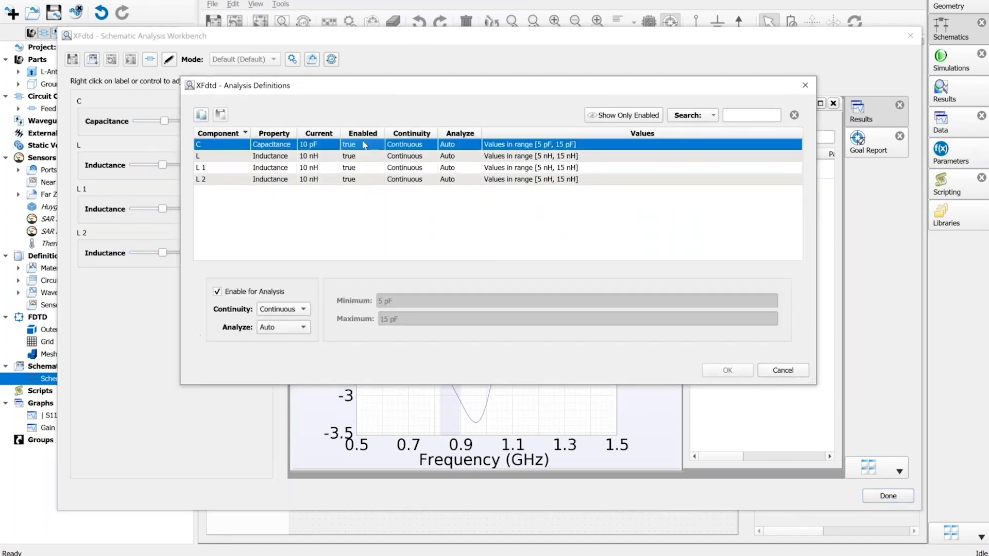
left_click(292, 327)
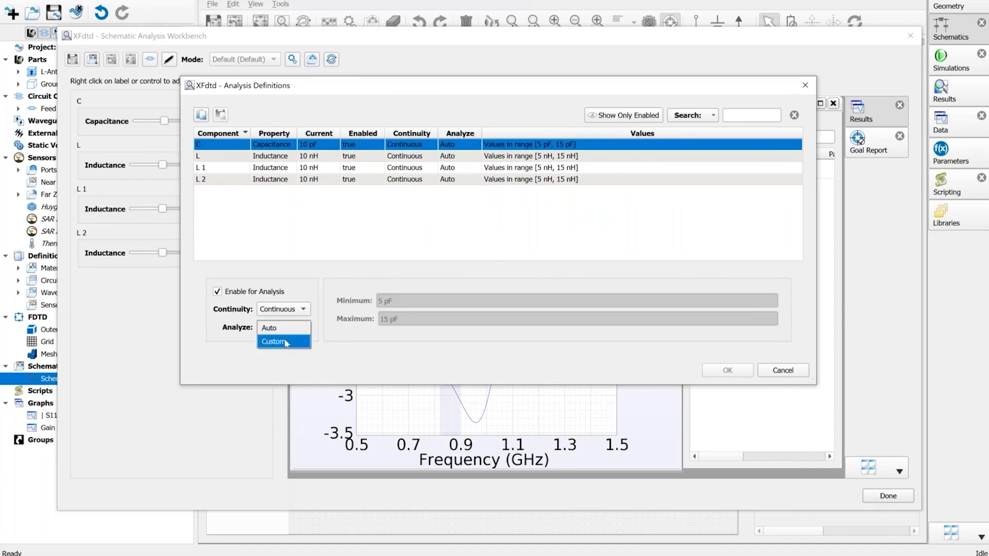
left_click(273, 342)
left_click_drag(397, 301, 364, 301)
type(".")
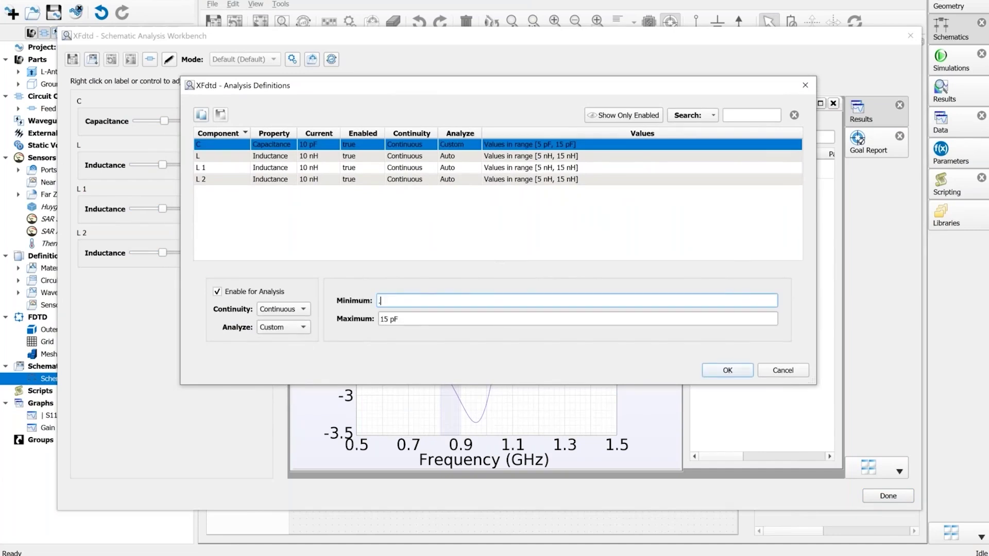
type("1")
key("Tab")
type("20")
Give inductors L, L 1 and L 2 a shared custom analysis range from 1 nH to 20 nH and accept the definitions.
left_click(334, 156)
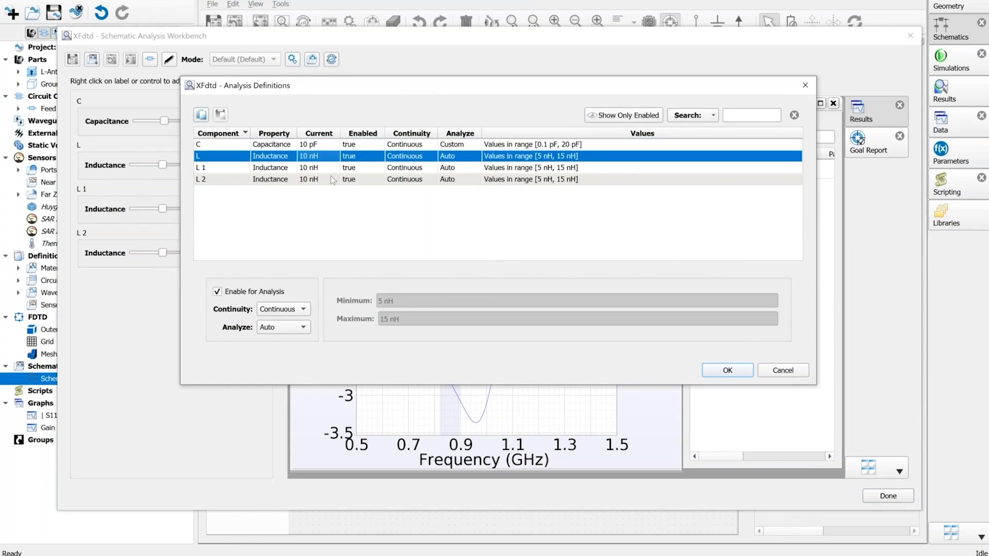
left_click(334, 183, "shift")
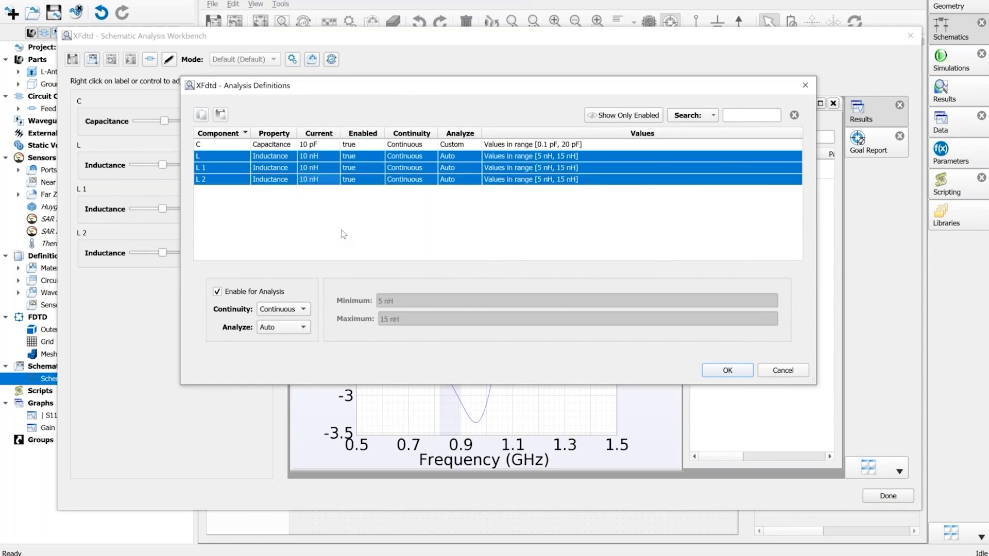
left_click(306, 329)
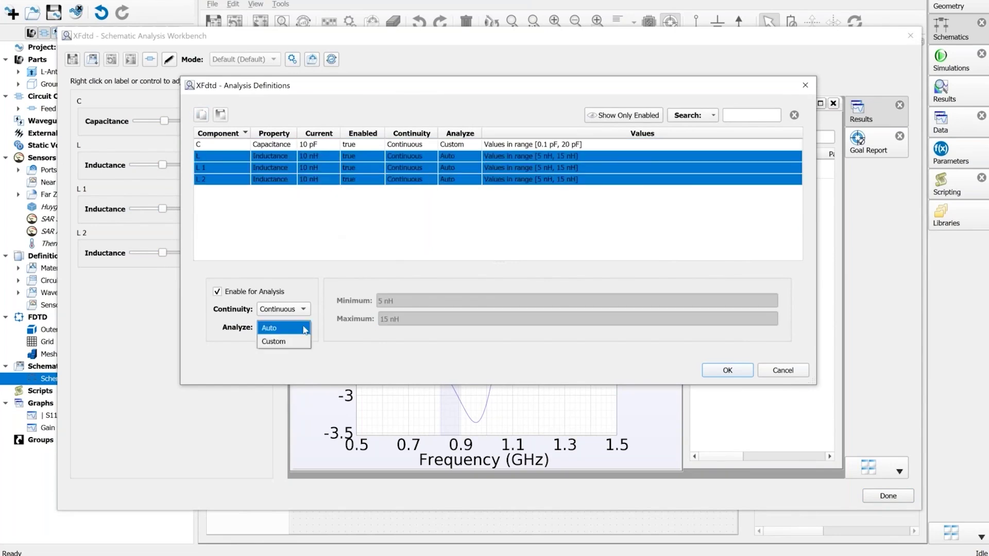
left_click(300, 341)
triple_click(412, 301)
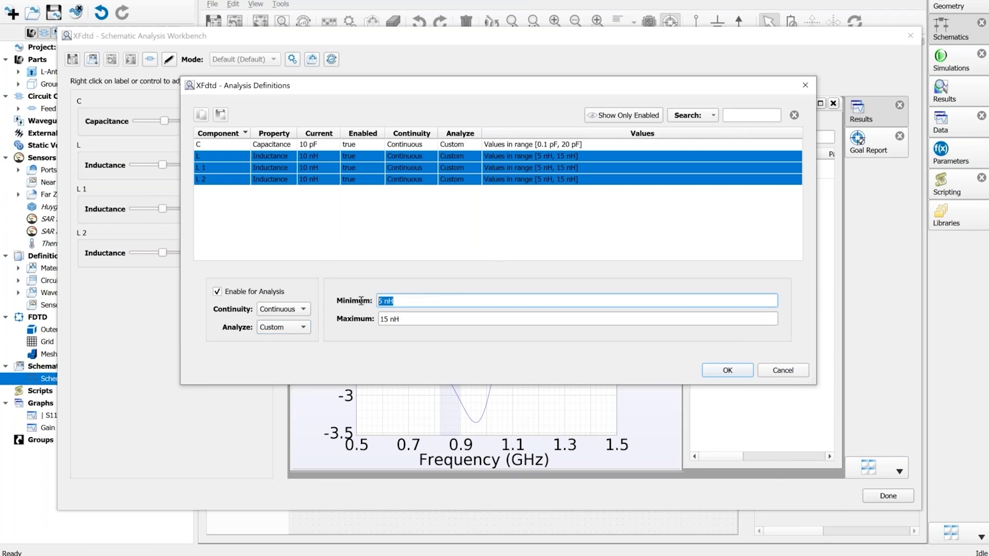
type("1 nH")
key("Tab")
type("20 nH")
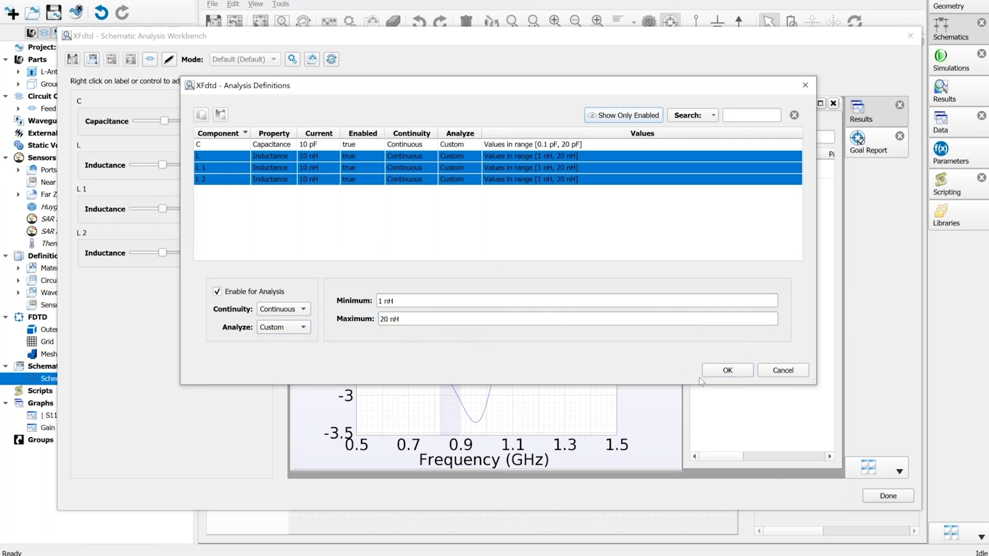
left_click(720, 374)
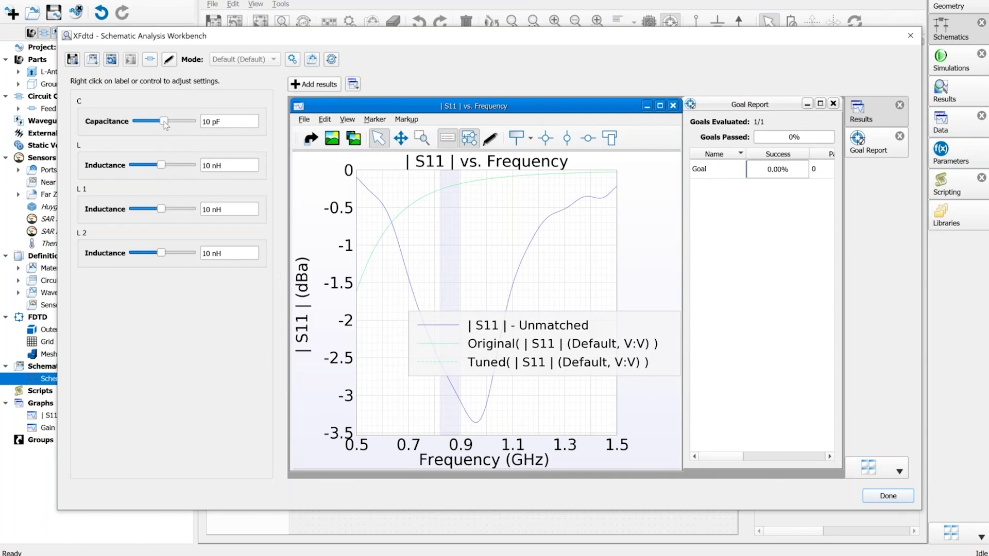
Tune the components to about 2.6671 pF for C, 2.064 nH for L, 2.273 nH for L 1 and 12.191 nH for L 2.
left_click_drag(165, 125, 145, 126)
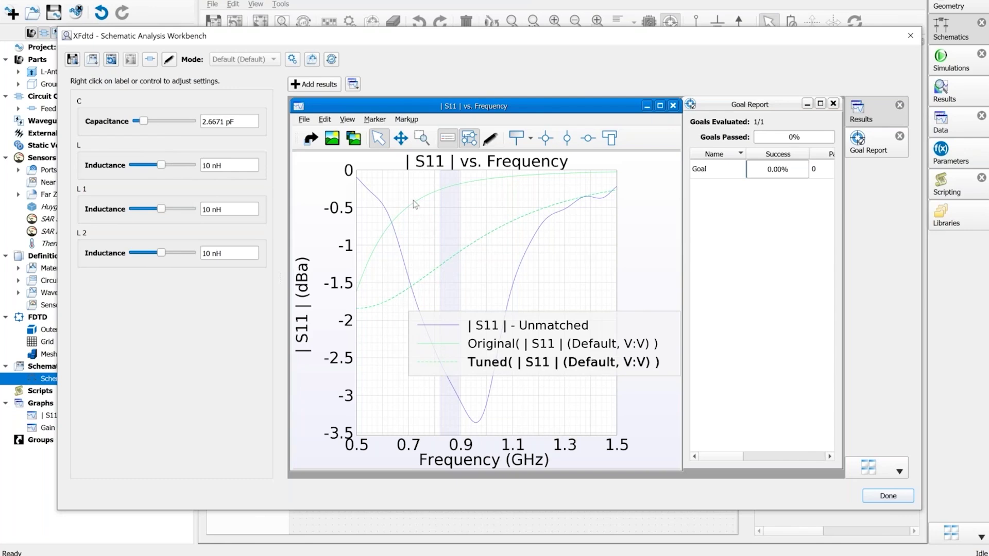
left_click_drag(161, 165, 140, 172)
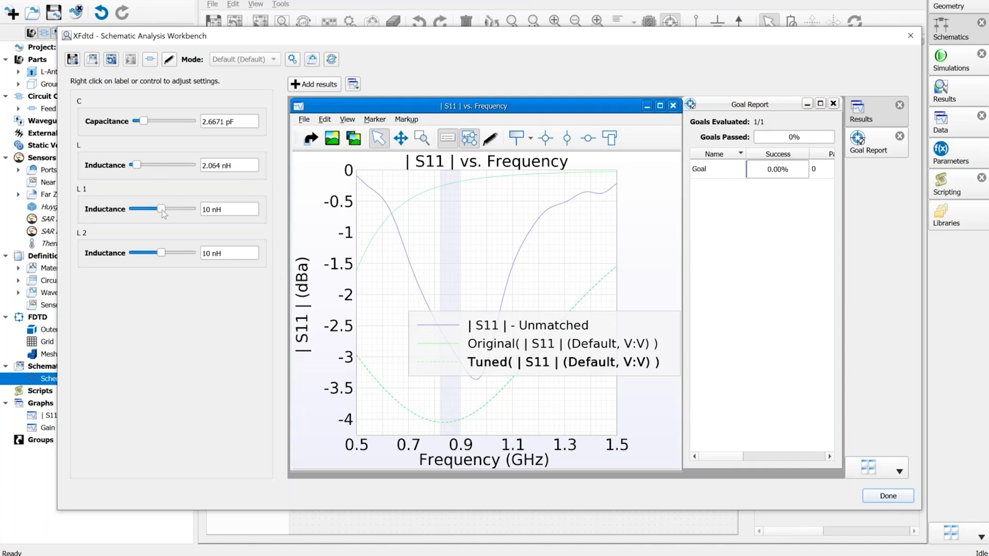
left_click_drag(161, 209, 138, 208)
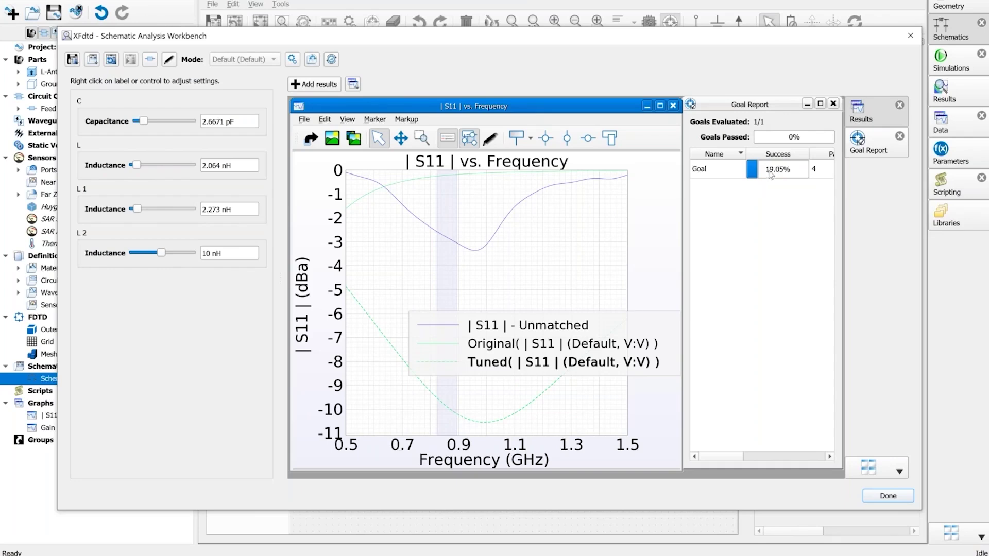
mouse_move(773, 177)
left_click_drag(161, 254, 169, 253)
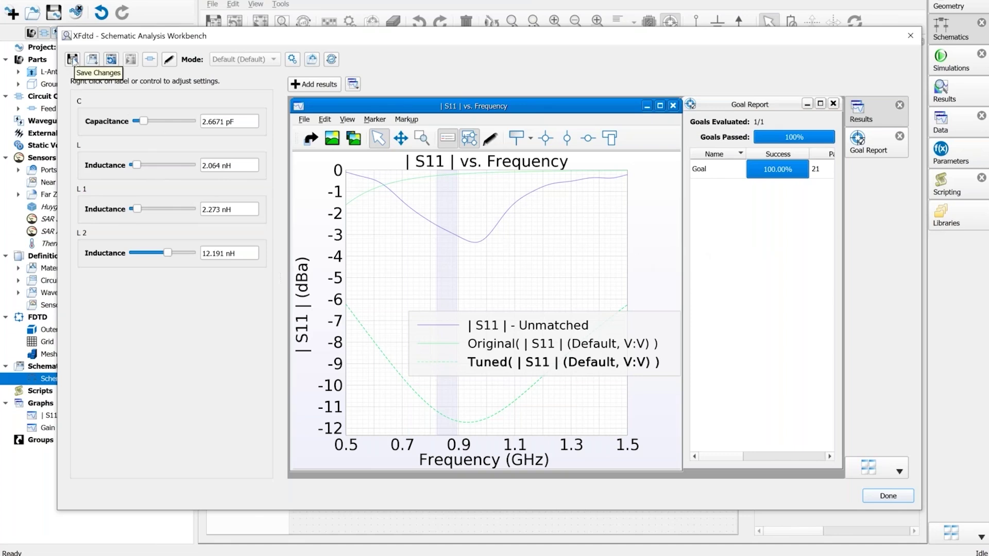
Commit the tuned values and the analysis definitions to the schematic, and close the workbench.
left_click(73, 60)
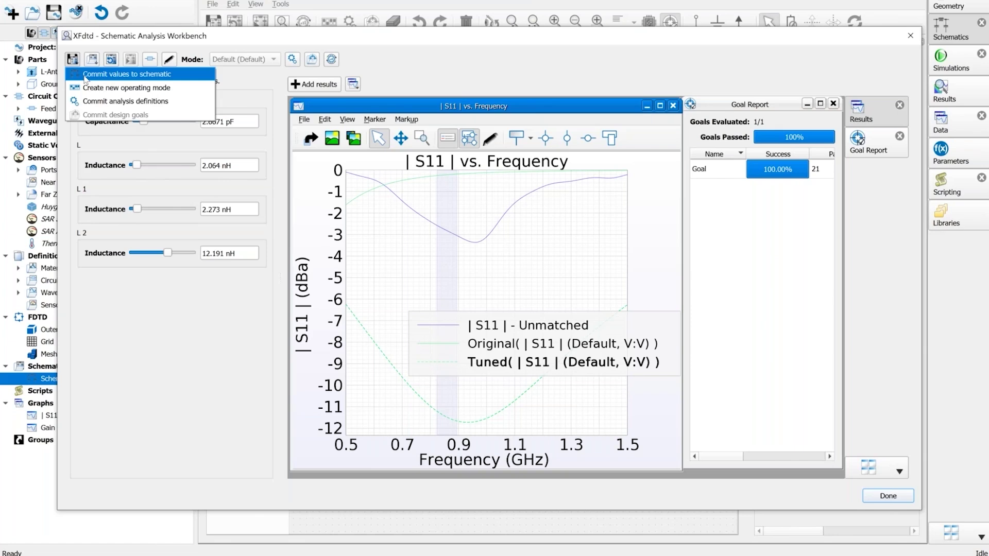
left_click(85, 76)
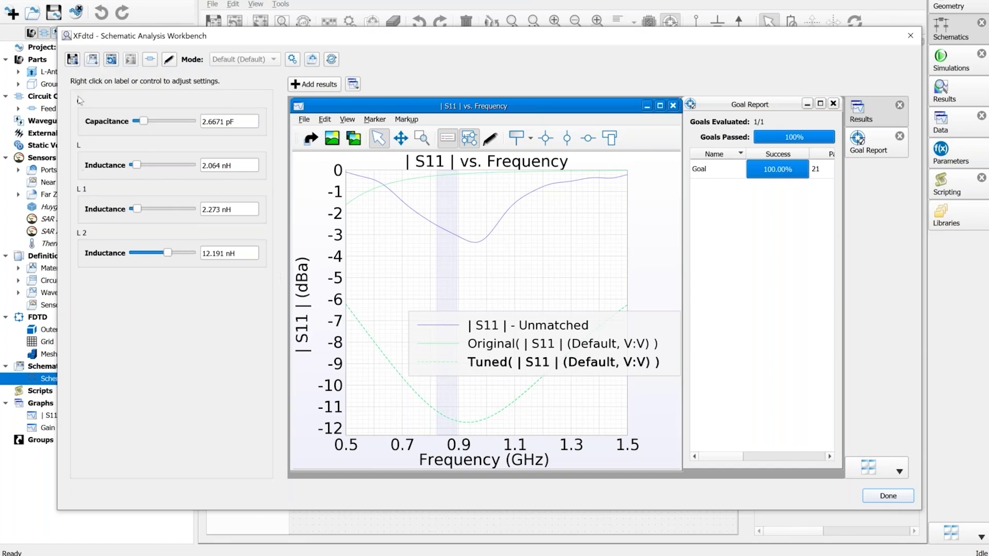
left_click(80, 58)
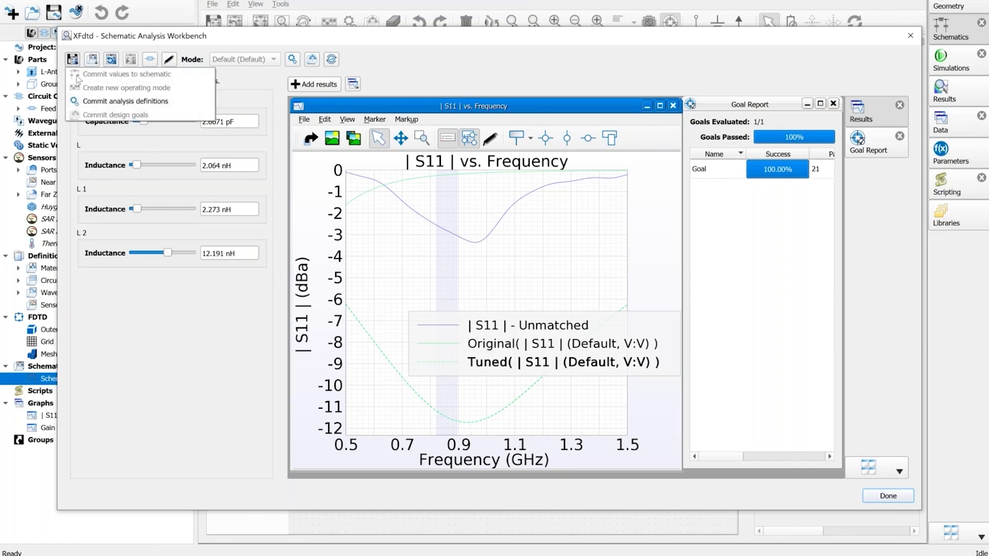
left_click(88, 106)
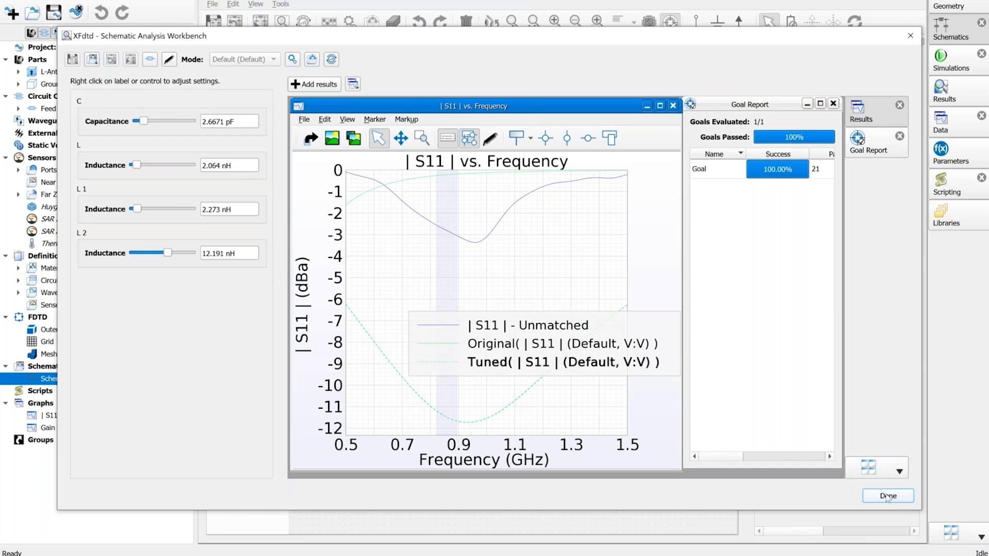
left_click(889, 497)
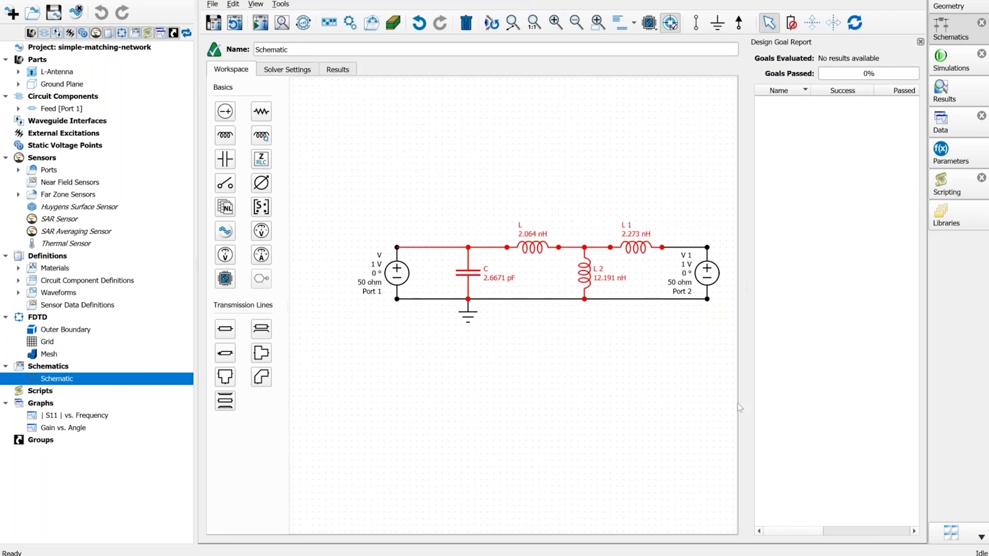